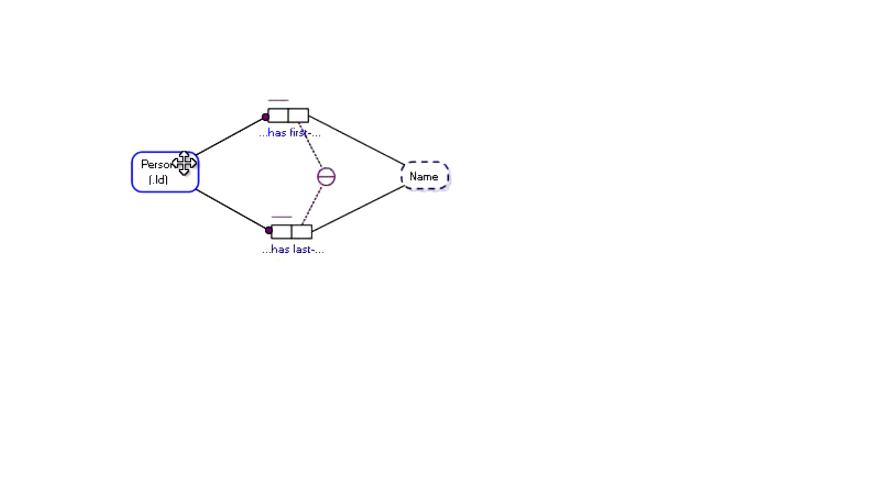
Switch from the Boston diagram to the Access database holding the Person table.
key(alt+Tab)
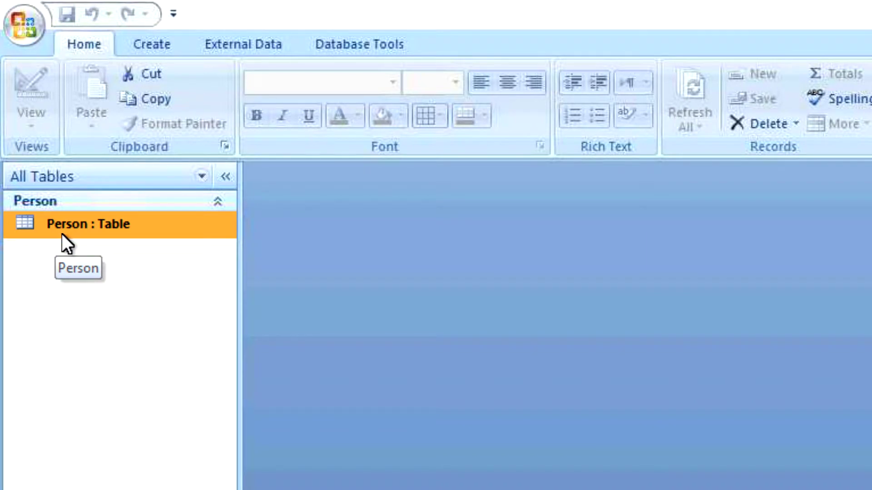
Review the Person table's Person_Id, firstName and lastName fields in Design View, then return to Boston.
right_click(118, 221)
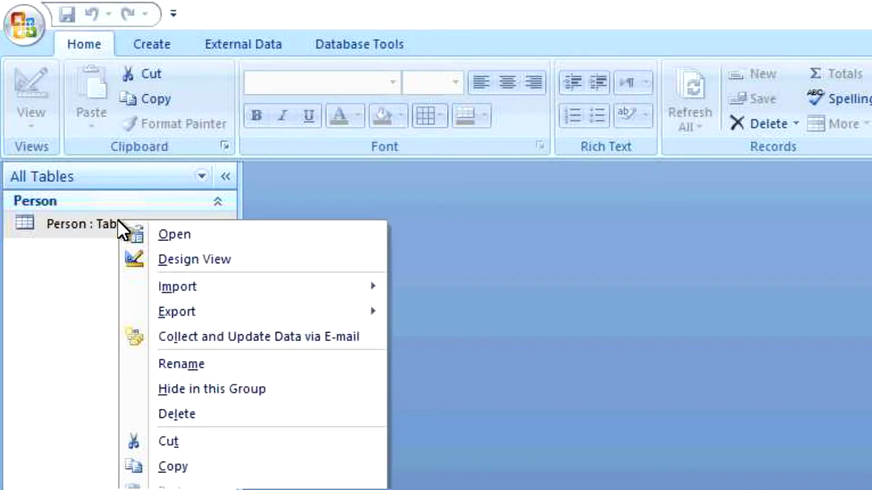
click(170, 259)
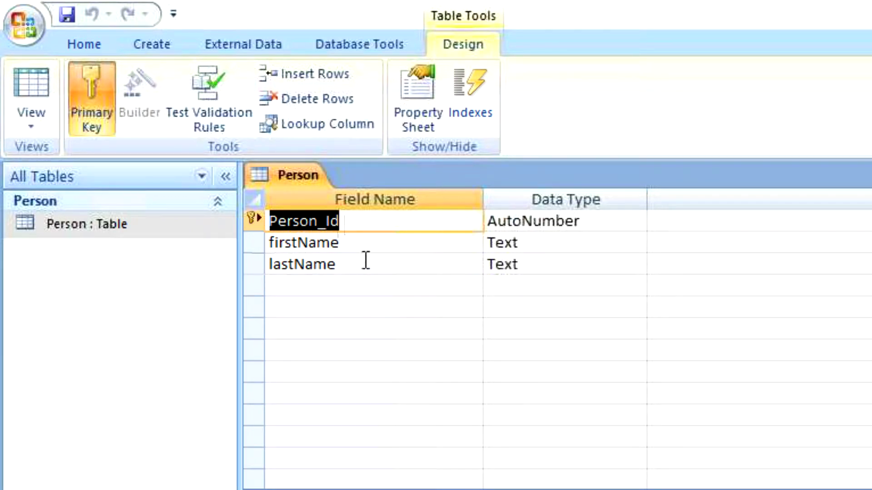
click(373, 247)
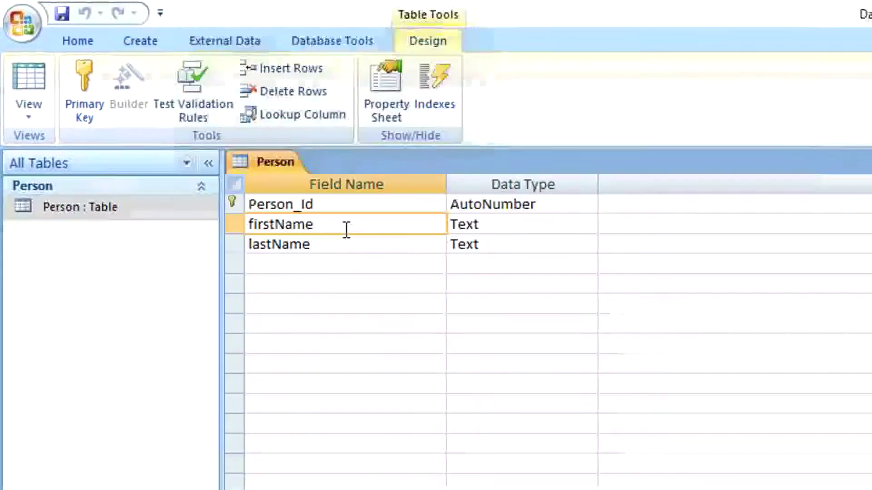
key(alt+Tab)
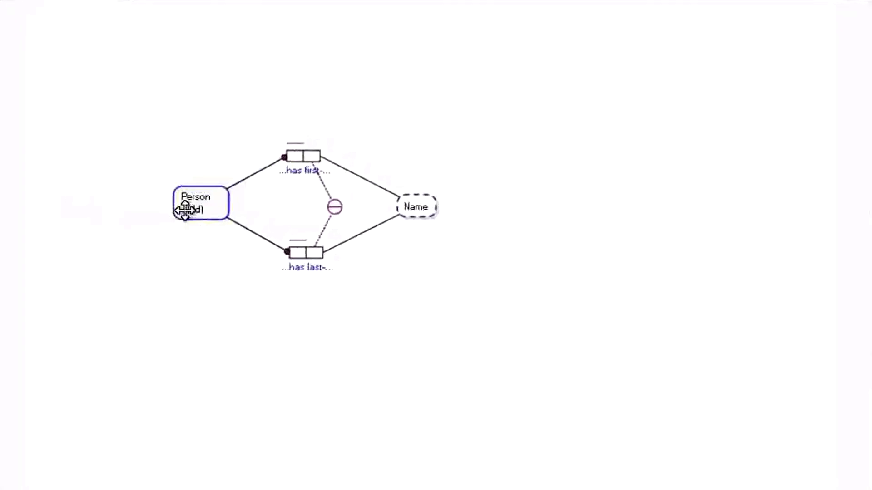
Expand Person's reference scheme to draw Person_Id as its own value type.
right_click(220, 194)
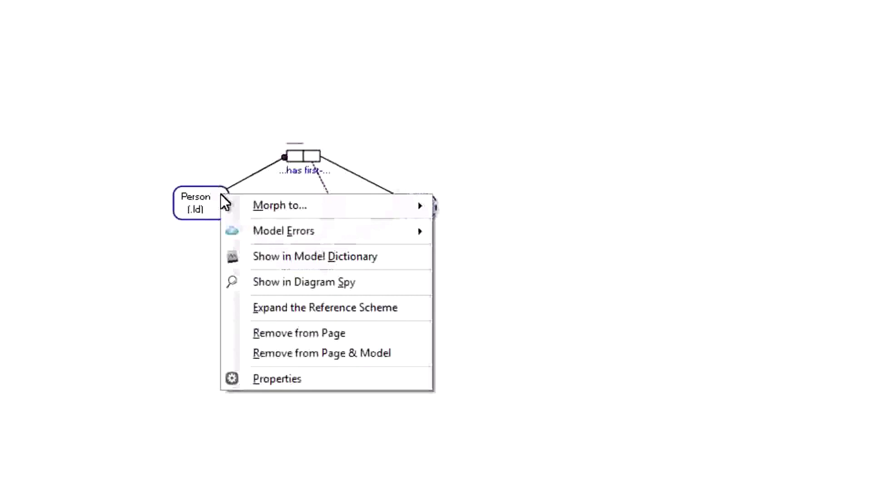
click(276, 304)
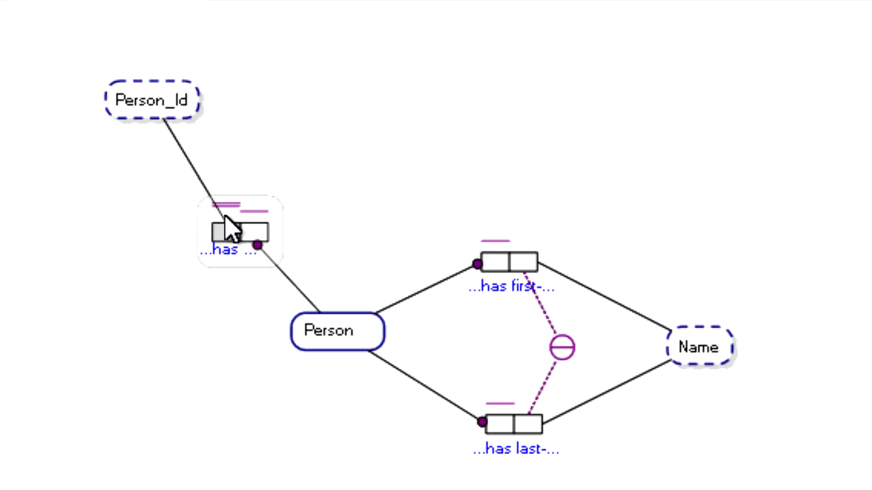
Hide Person's reference scheme so Person collapses back to its (.Id) reference mode.
click(335, 325)
right_click(317, 305)
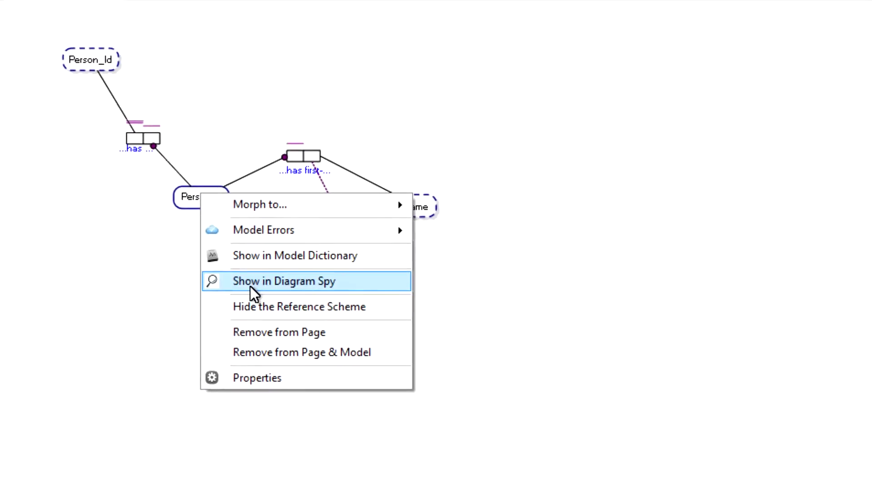
click(255, 307)
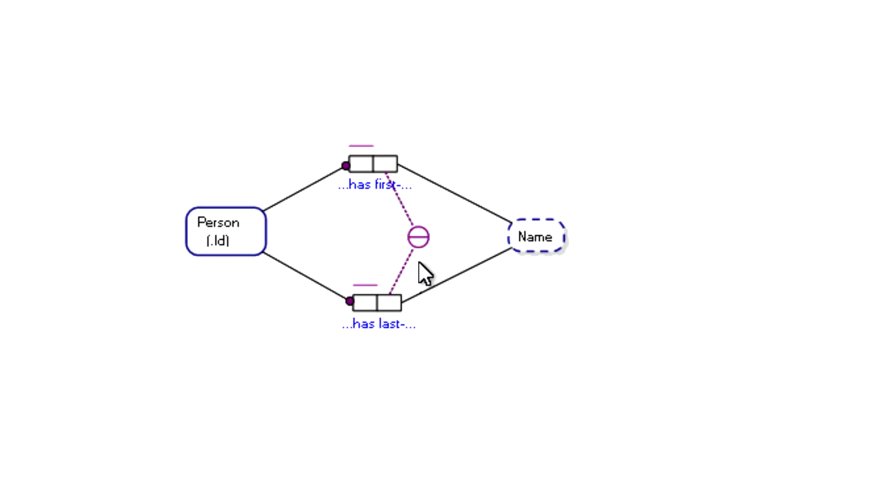
Set IsPreferredIdentifier to True in ExternalUniquenessConstraint1's properties, the constraint spanning first and last Name.
click(419, 239)
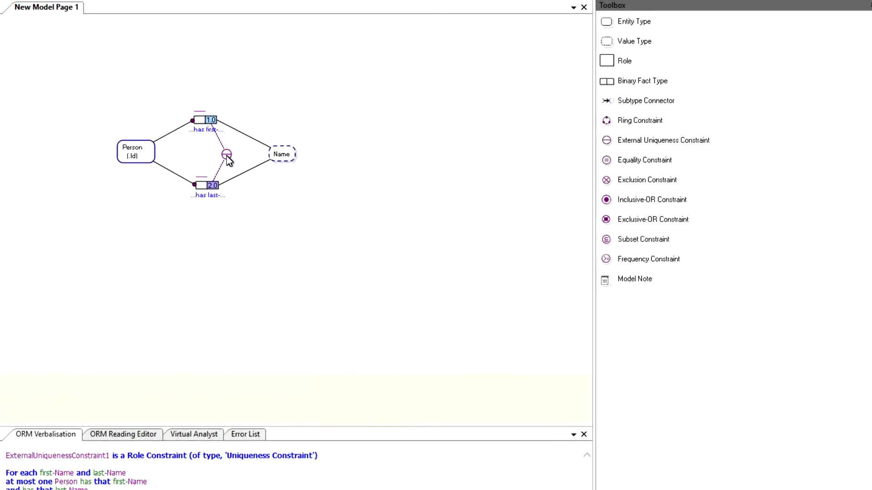
right_click(227, 156)
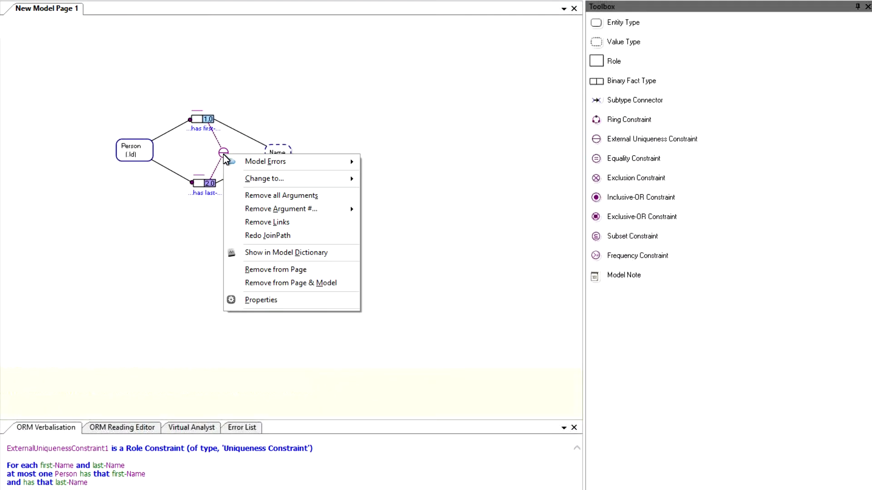
click(266, 300)
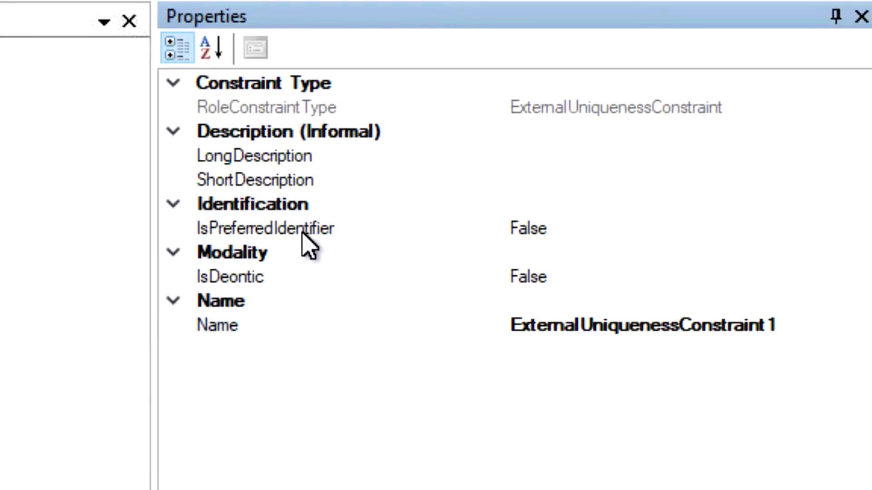
click(586, 227)
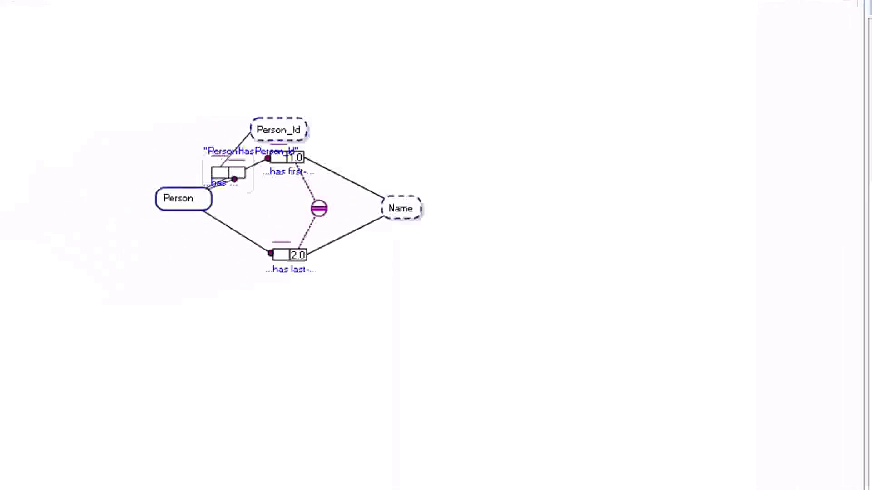
Reposition Person_Id and its 'has' fact type below Person, clear of the name fact types.
drag(291, 126, 416, 319)
drag(266, 170, 327, 307)
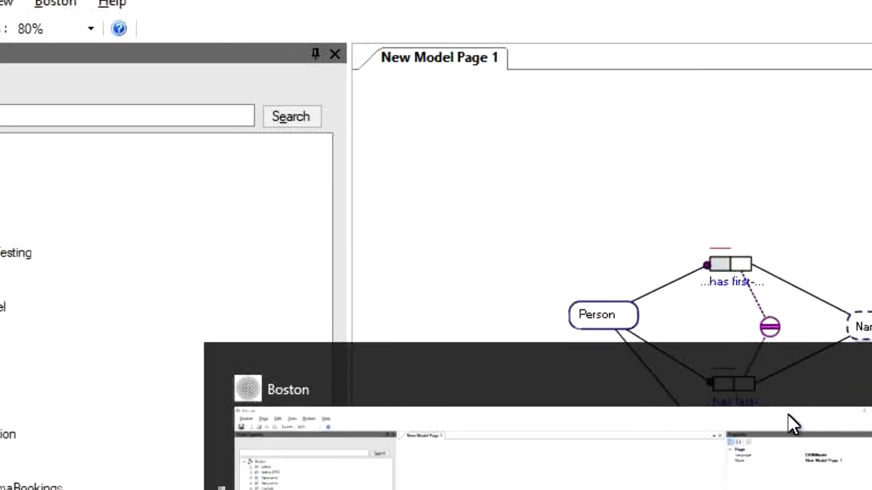
Make firstName and lastName the composite primary key of the Access Person table.
click(726, 390)
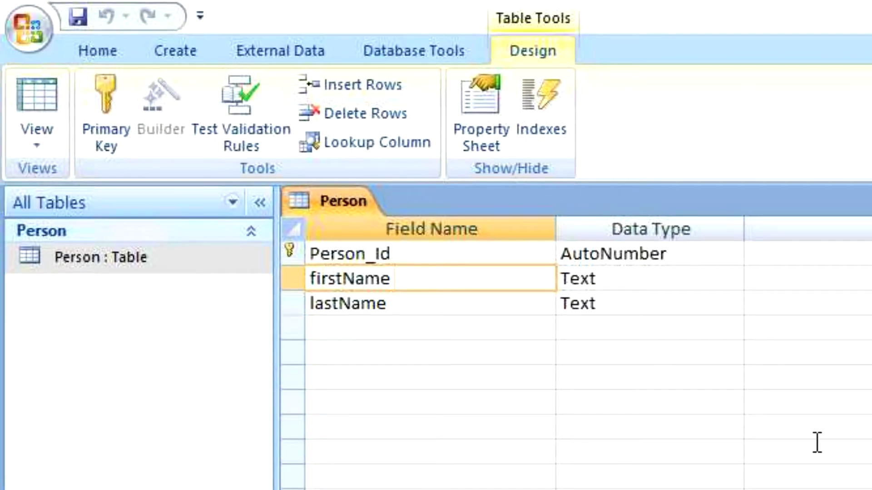
click(295, 278)
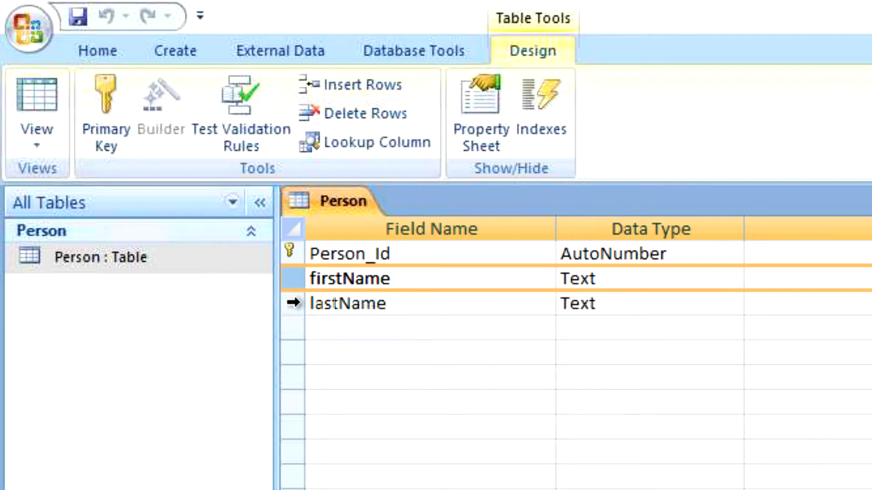
shift+click(294, 303)
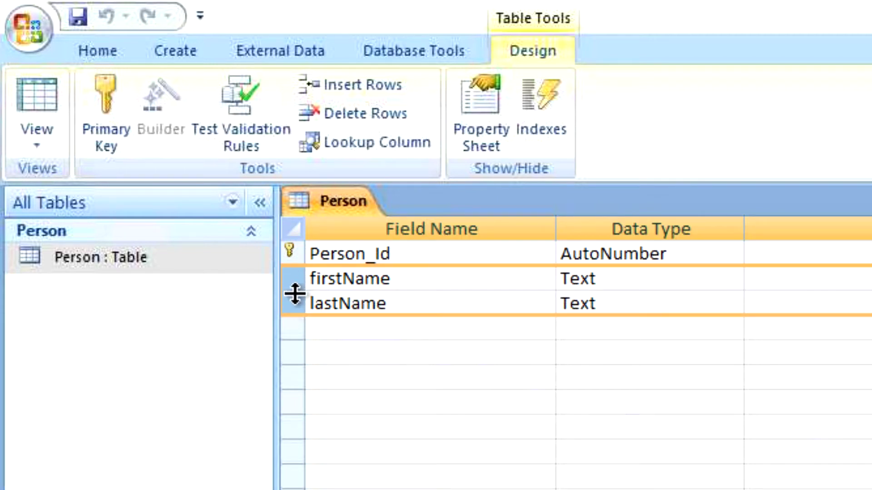
right_click(294, 290)
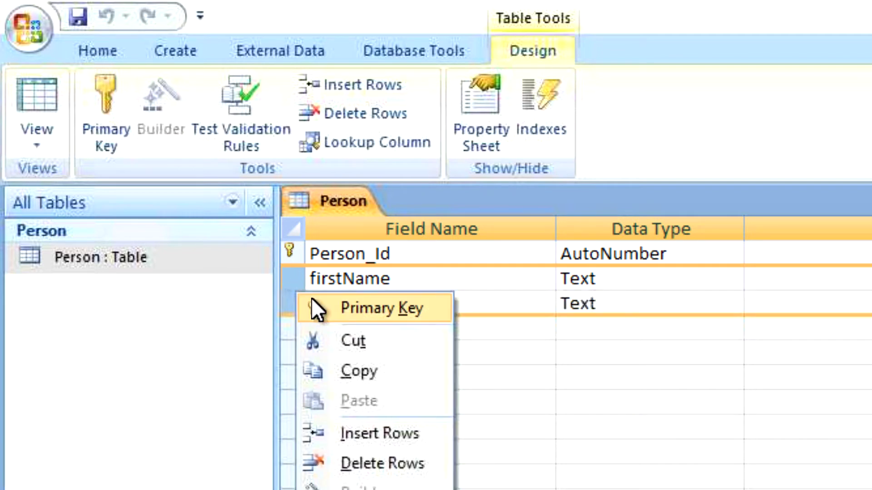
click(354, 311)
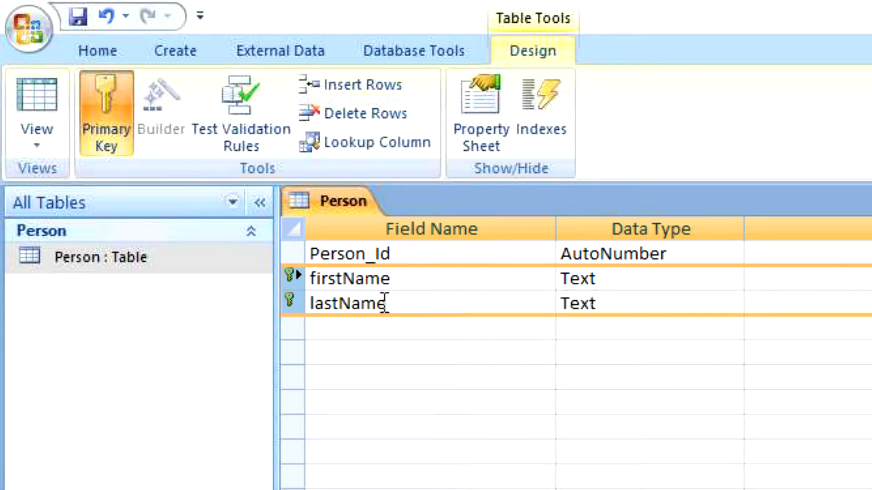
click(426, 283)
click(426, 303)
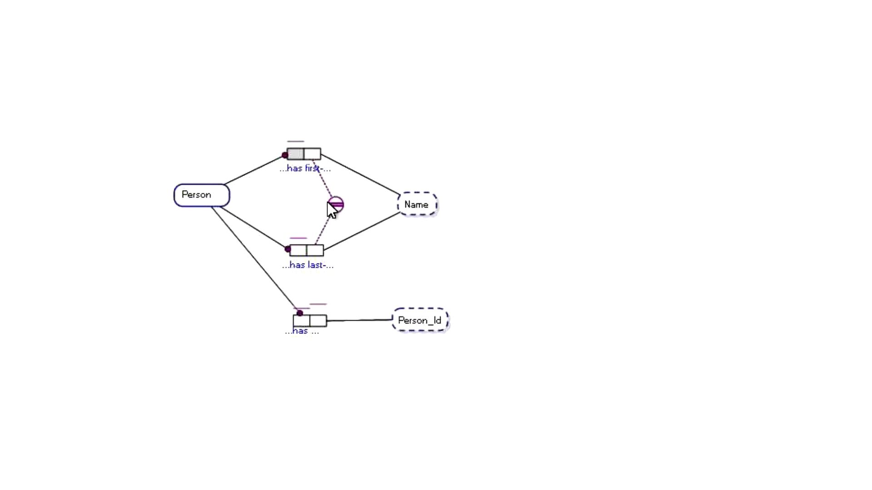
Show the first-name fact type's population table and place it beside that fact type.
click(315, 152)
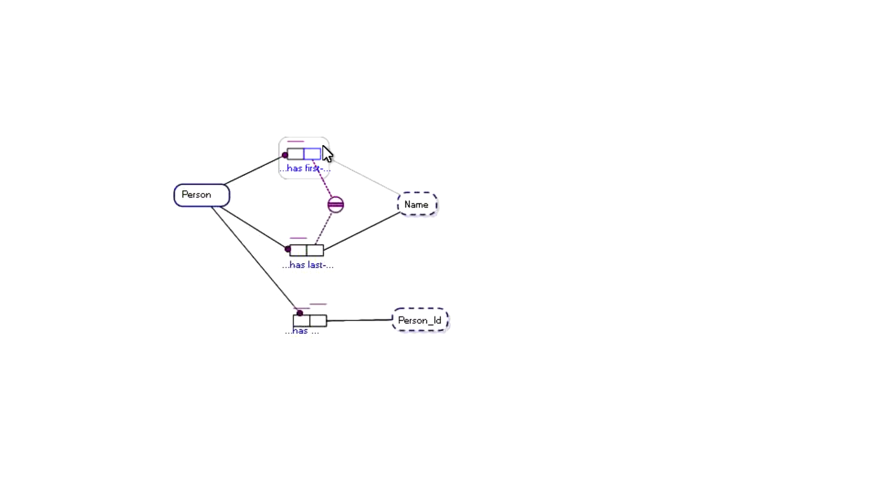
right_click(324, 143)
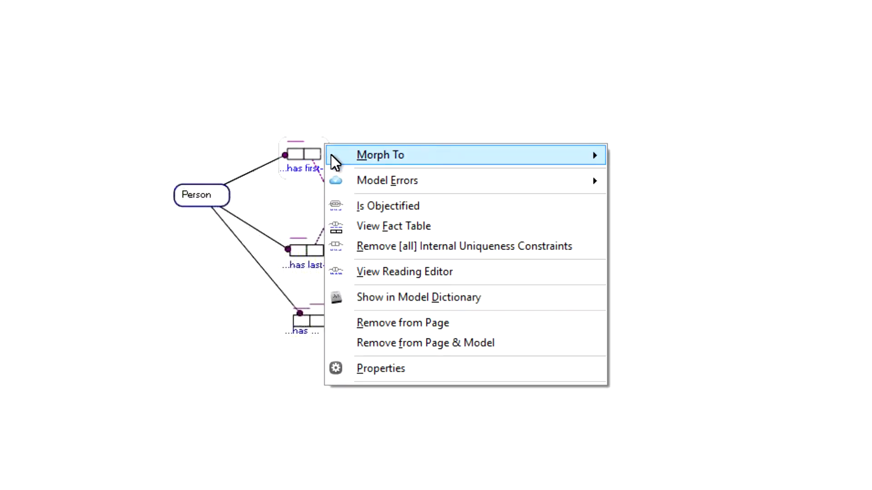
click(350, 226)
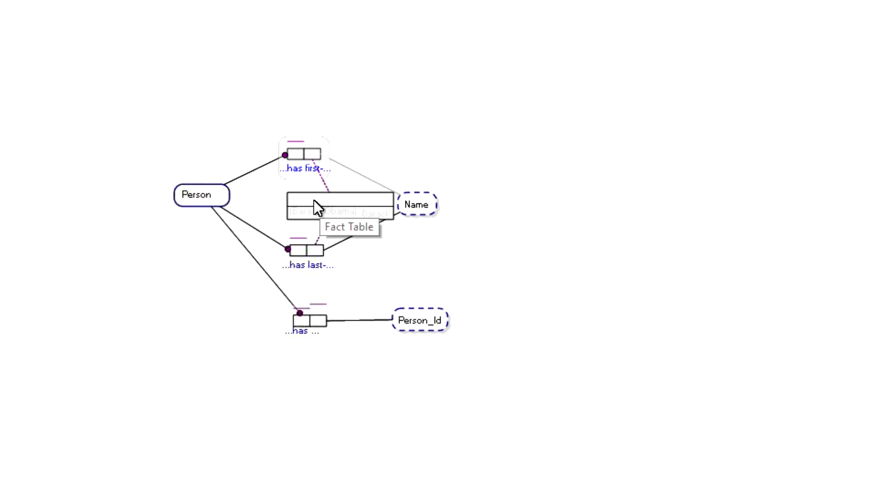
drag(300, 198, 368, 139)
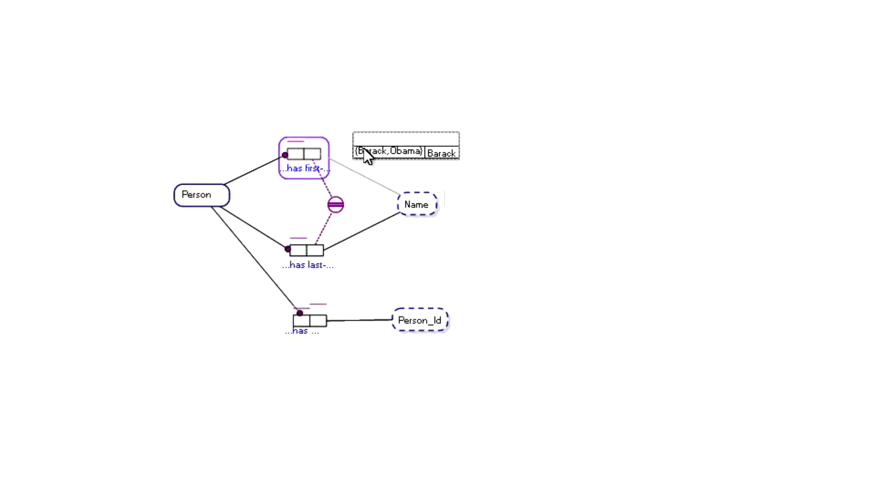
Show the last-name fact type's population table and place it beside that fact type.
click(323, 249)
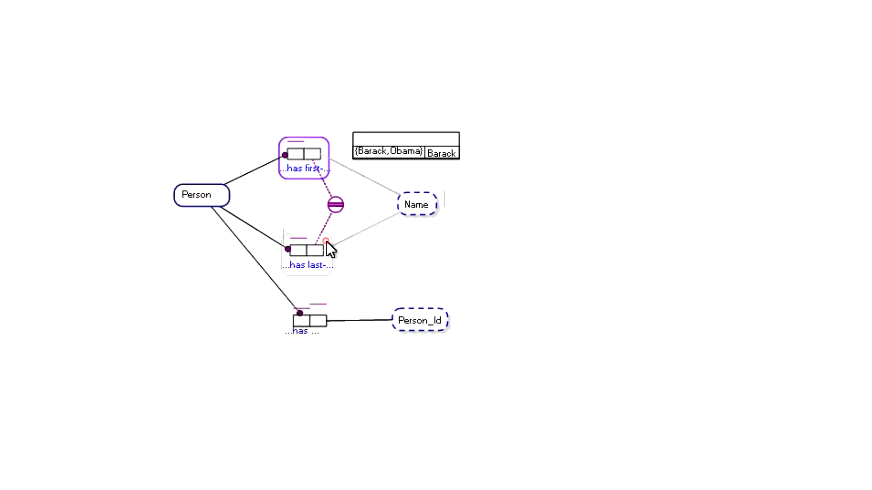
right_click(326, 242)
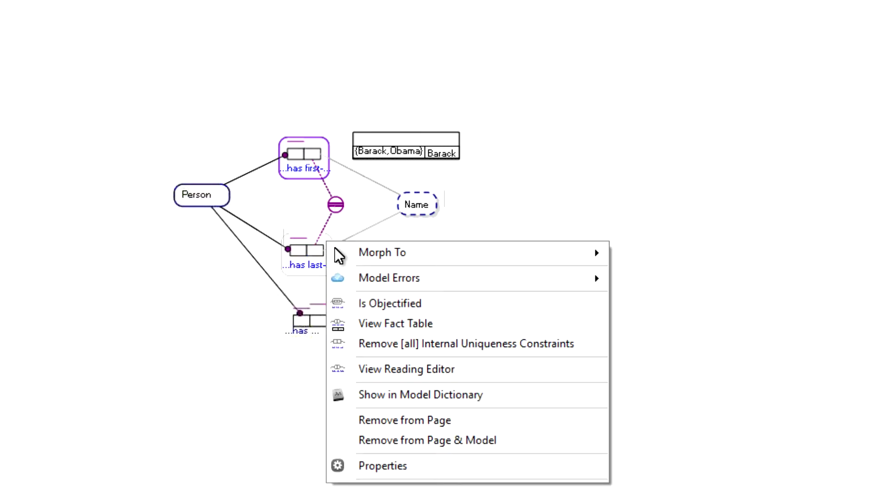
click(377, 324)
drag(337, 293, 396, 248)
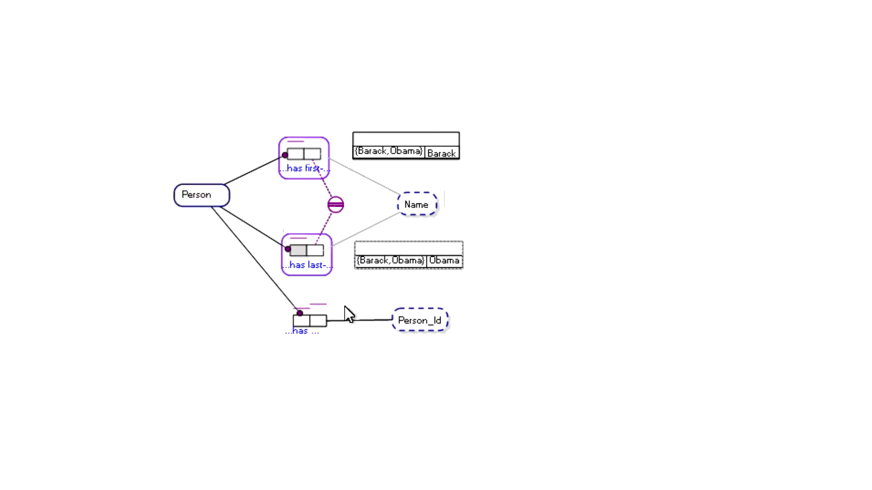
click(322, 318)
right_click(329, 310)
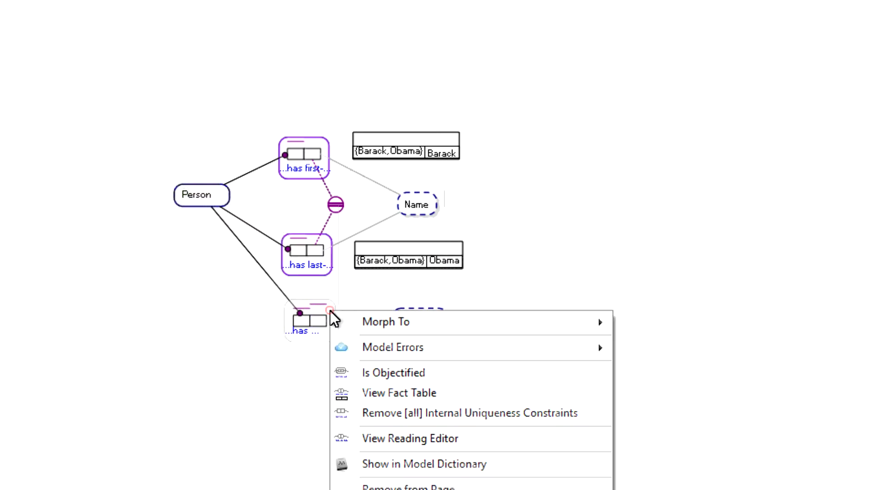